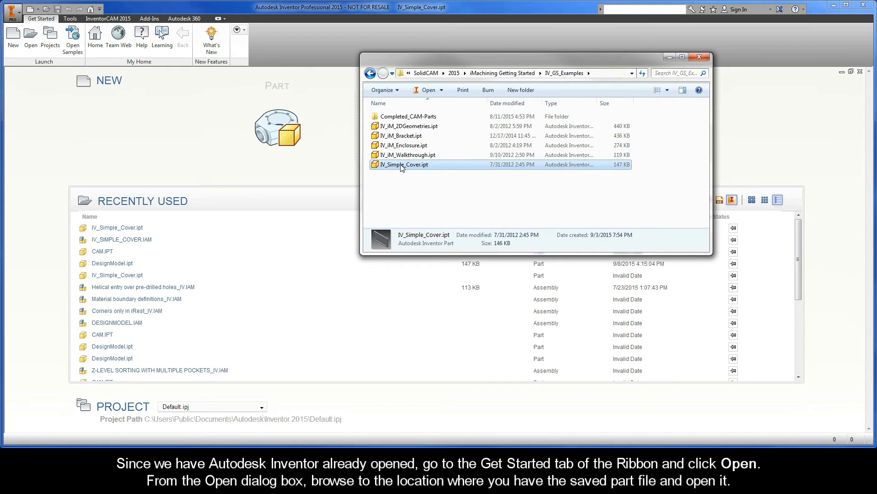
Open the part file IV_Simple_Cover.ipt from the IV_GS_Examples folder
left_click(669, 57)
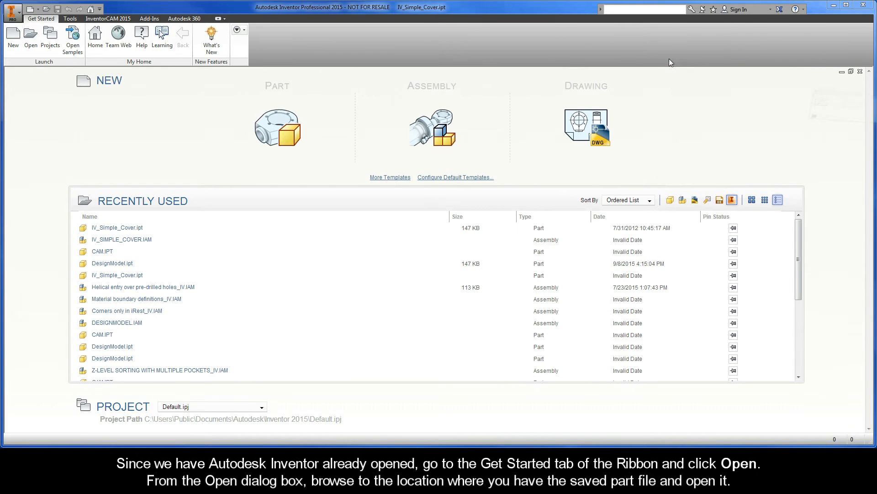
left_click(31, 37)
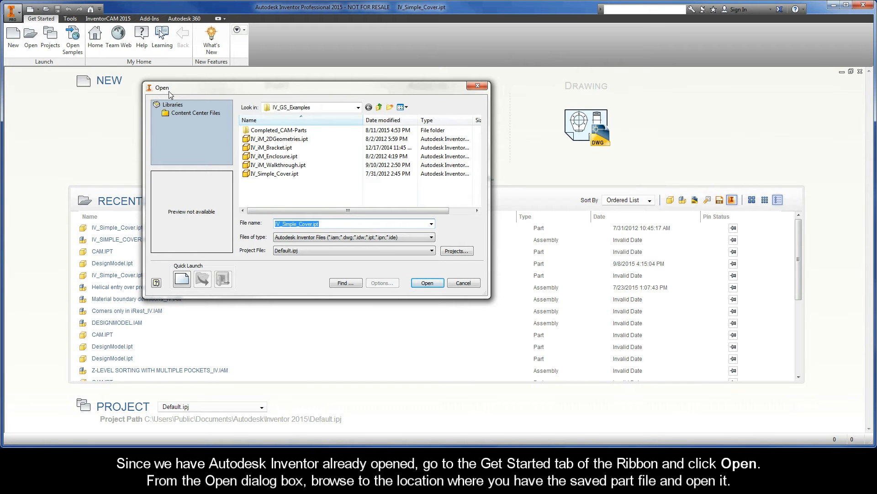
left_click(359, 108)
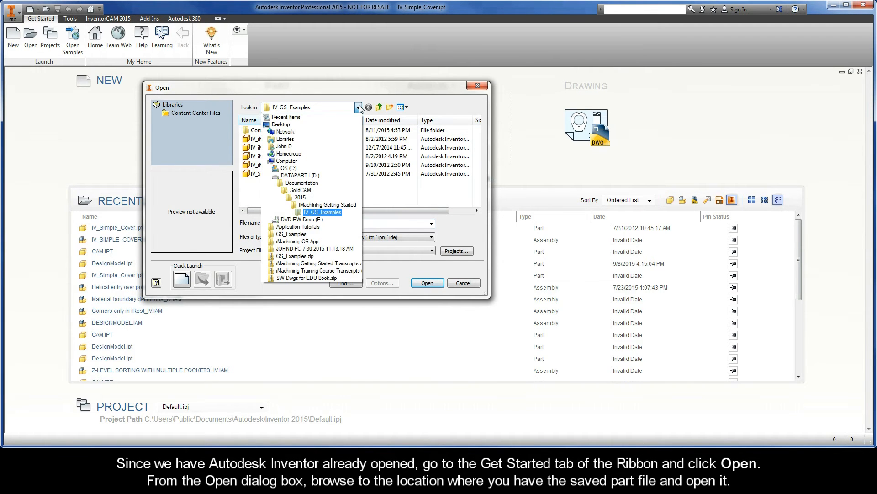
left_click(359, 108)
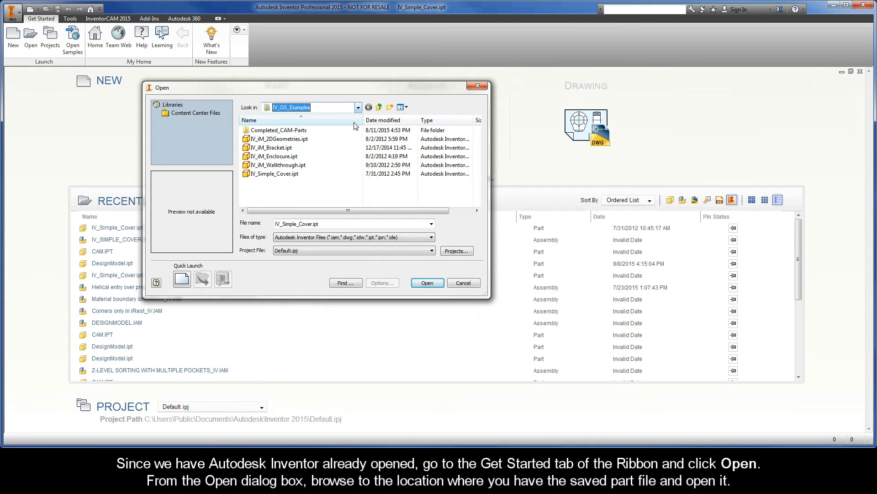
double_click(281, 174)
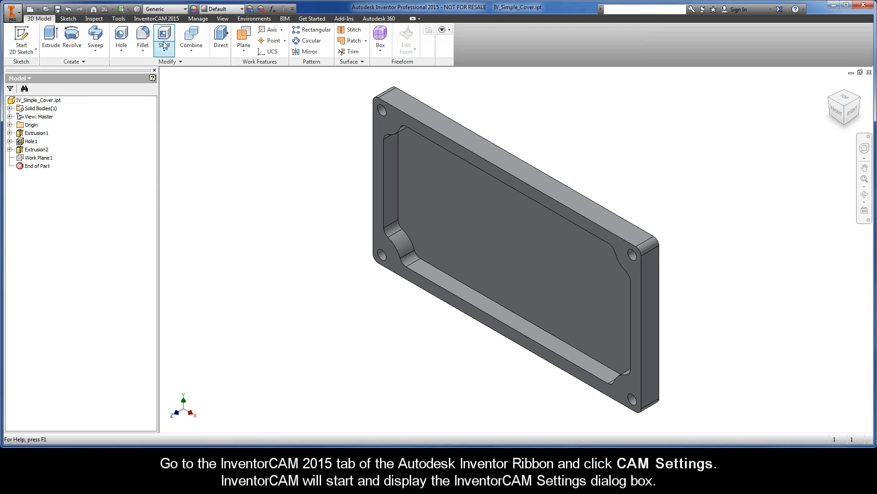
In the CAM settings, disable milling's automatic CAM-Part definition: default CNC-controller, skipped CoordSys manager, automatic MAC1-1 position, stock and target
left_click(155, 19)
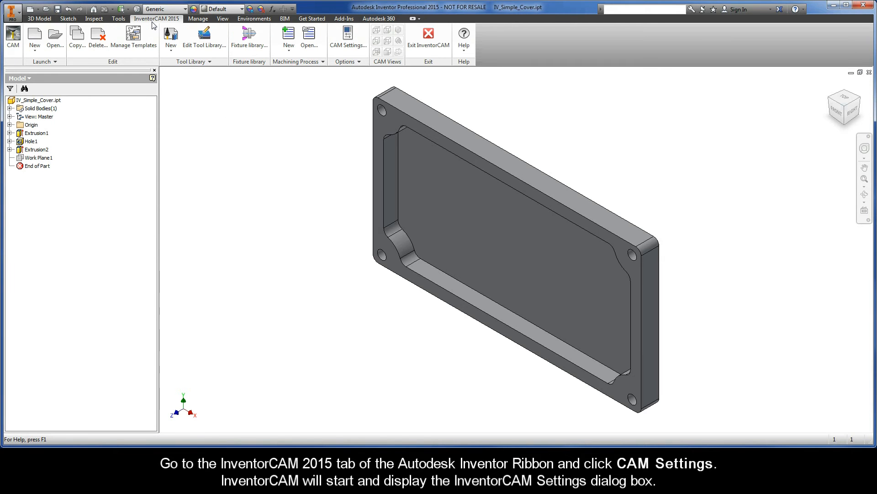
left_click(349, 48)
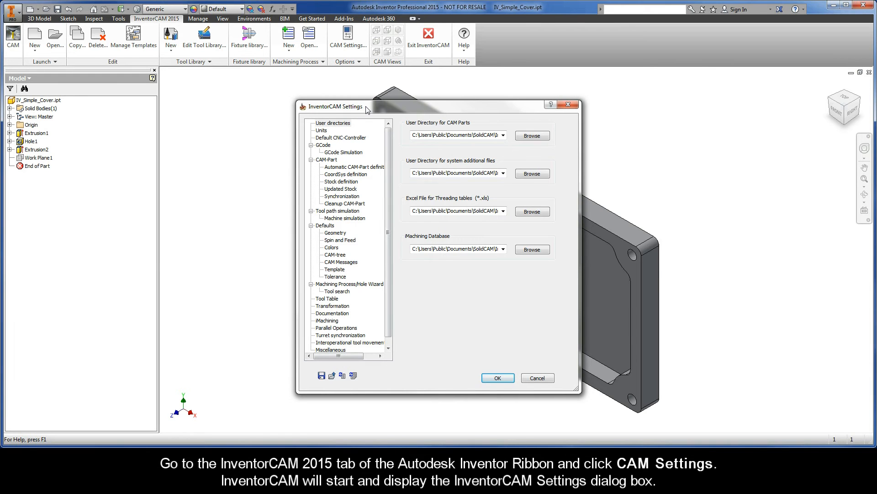
left_click(322, 131)
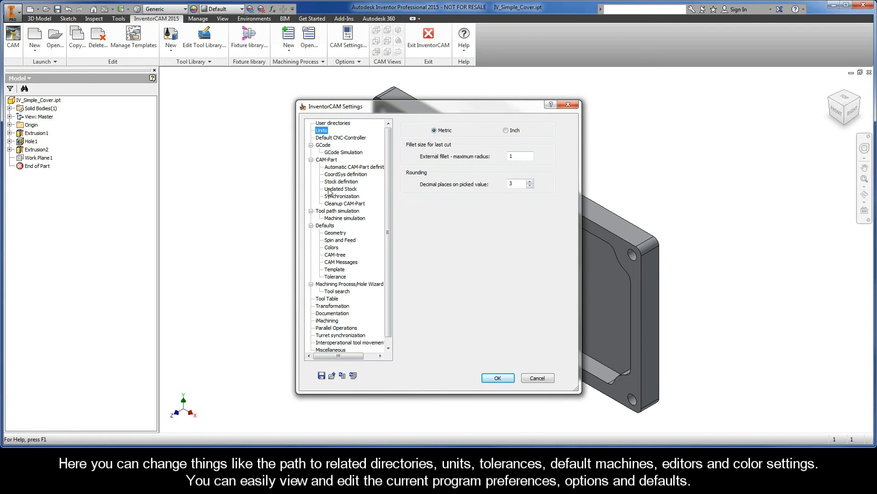
left_click(331, 247)
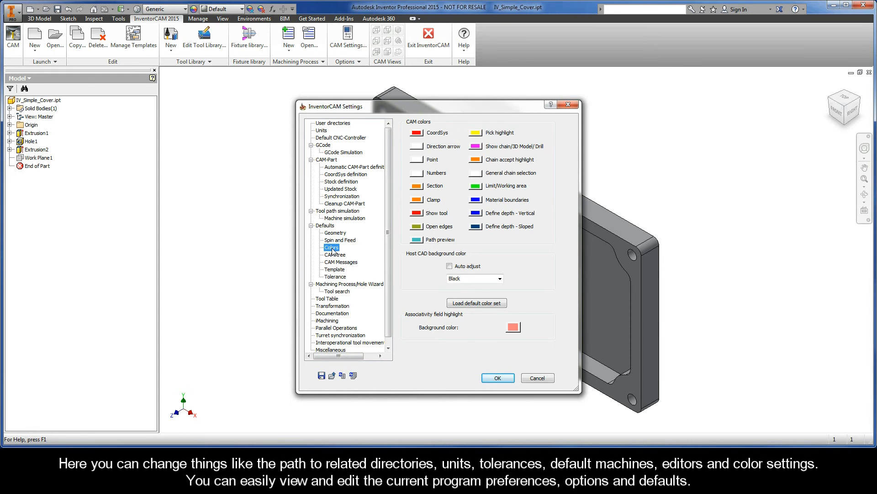
left_click(349, 167)
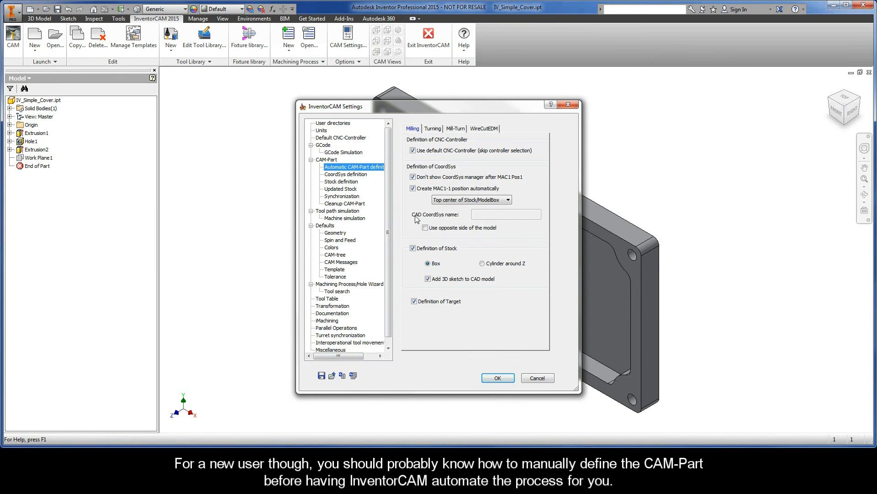
left_click(414, 152)
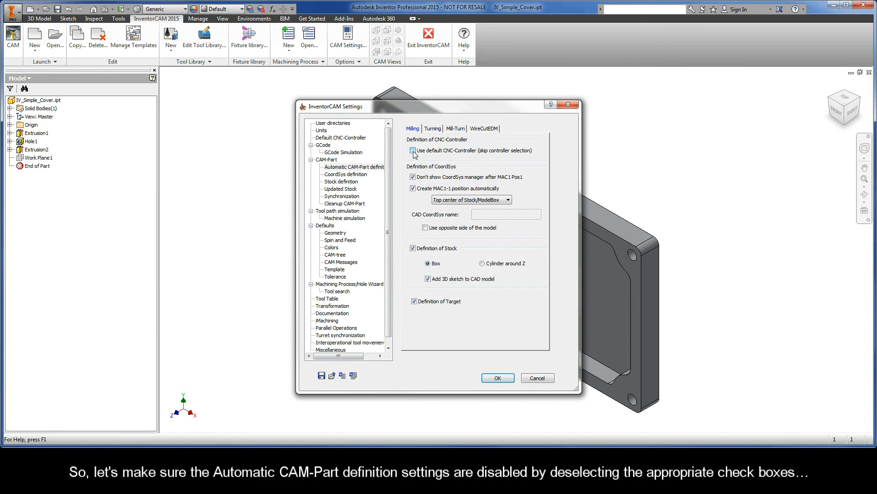
left_click(413, 177)
left_click(413, 188)
left_click(413, 250)
left_click(414, 302)
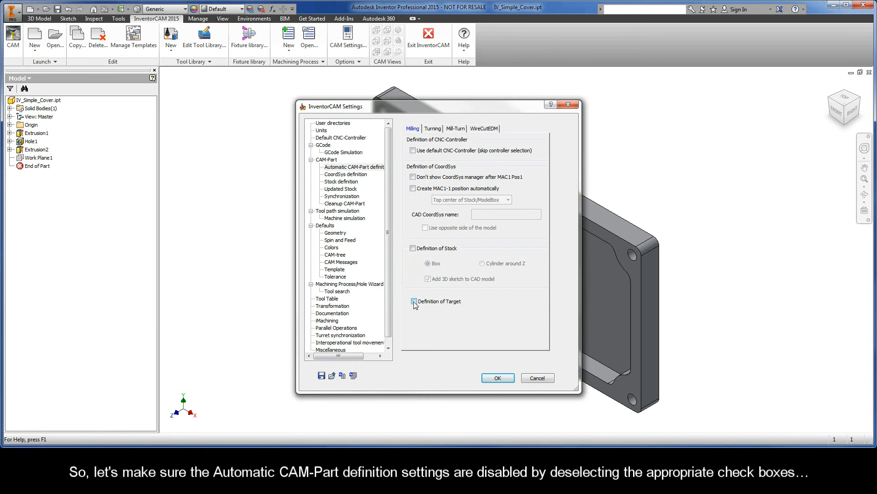
Disable the default templates for the 2.5D Milling operations Face, Profile, Profile 3D, Pocket, Drilling, Thread Milling, Slot and T-Slot
left_click(335, 273)
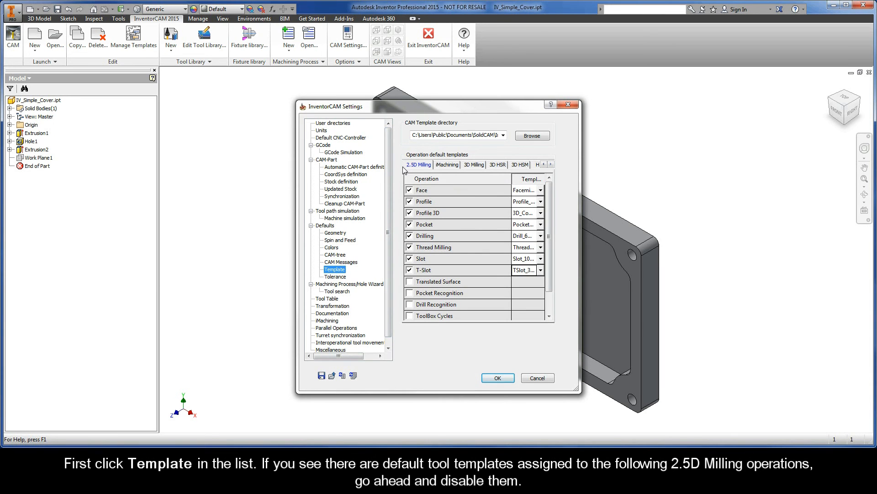
left_click(410, 190)
left_click(409, 201)
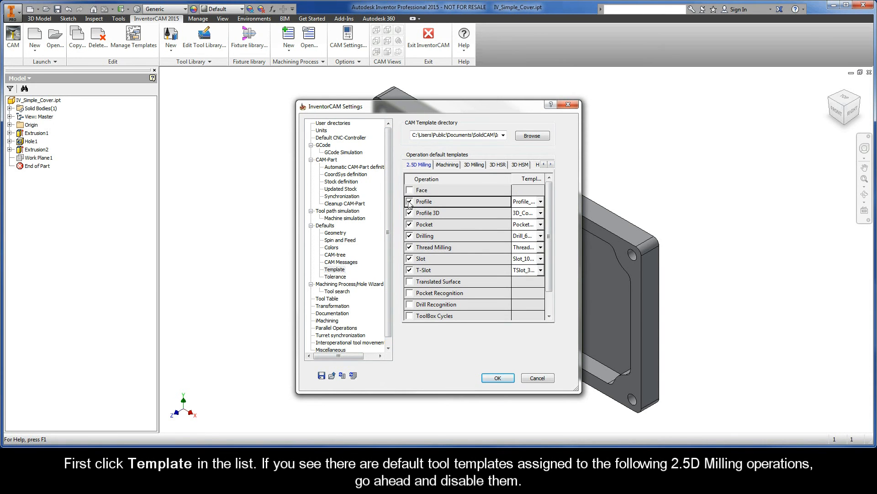
left_click(410, 213)
left_click(410, 224)
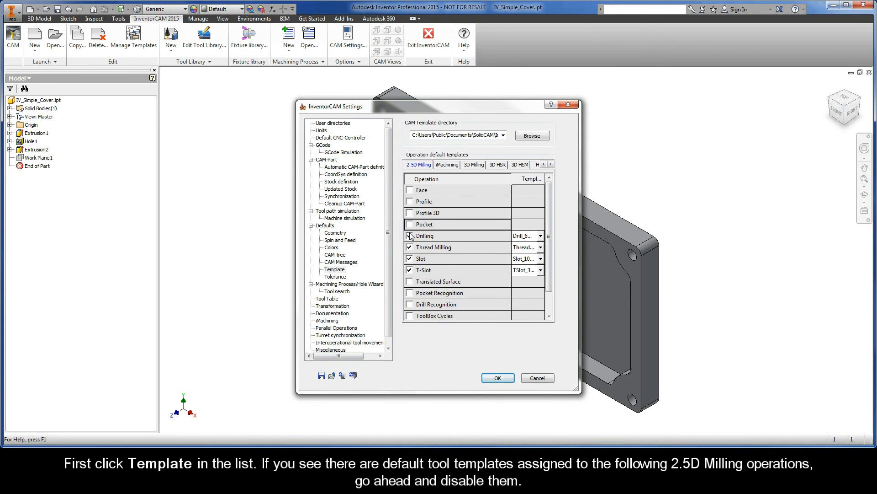
left_click(410, 236)
left_click(410, 248)
left_click(410, 259)
left_click(410, 270)
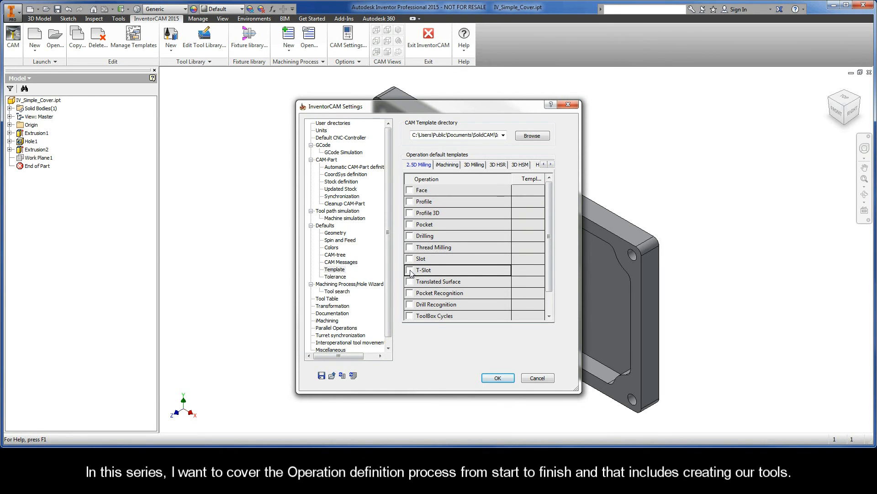
Make sure every tool path preview after calculation is disabled in the simulation modes, and accept the CAM settings
left_click(338, 212)
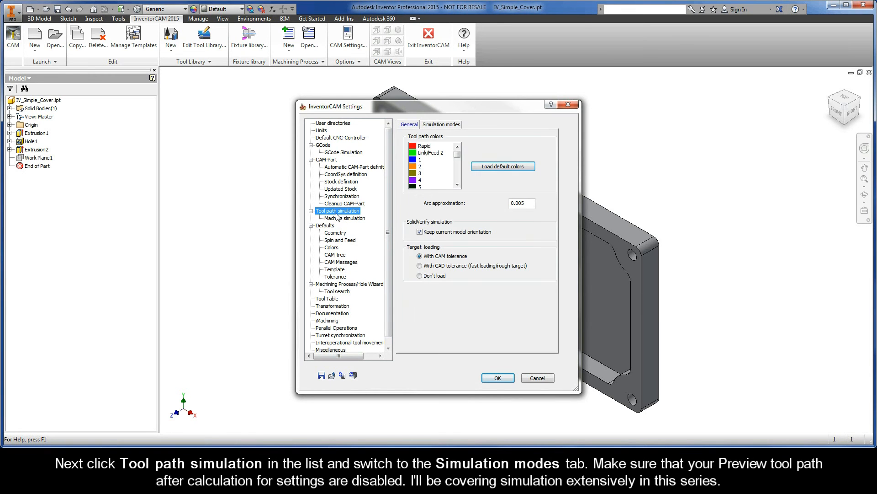
left_click(442, 127)
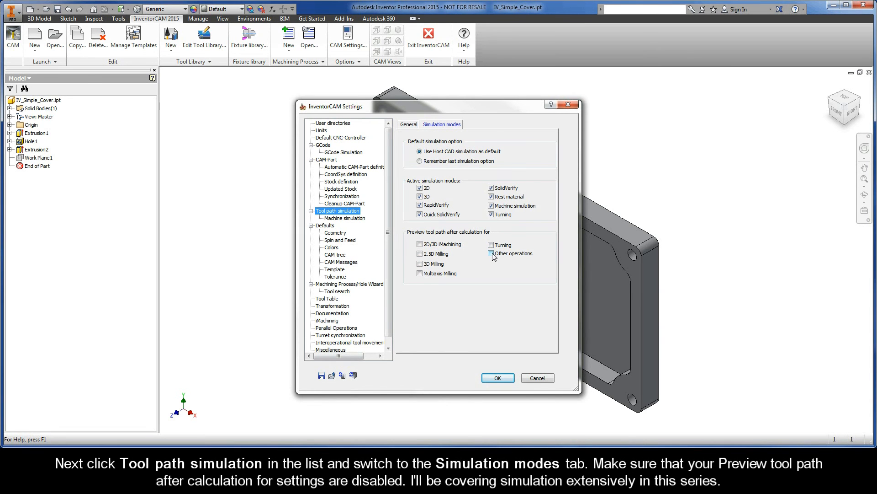
left_click(498, 378)
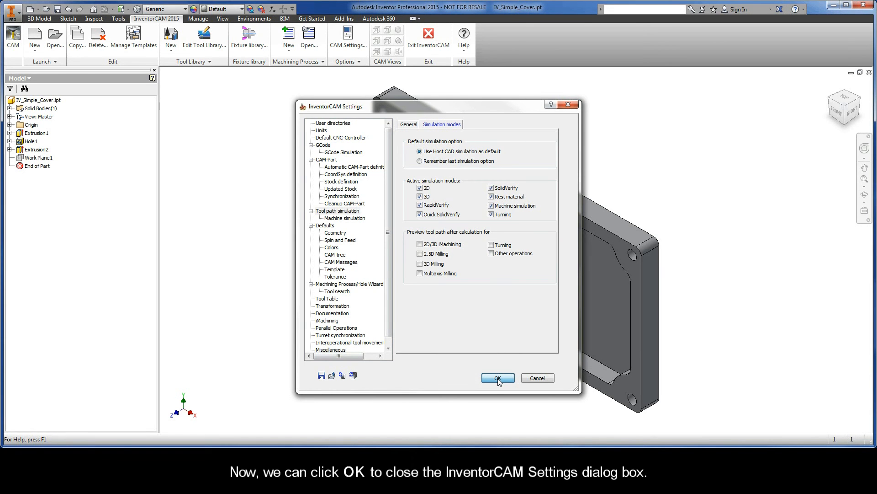
left_click(498, 379)
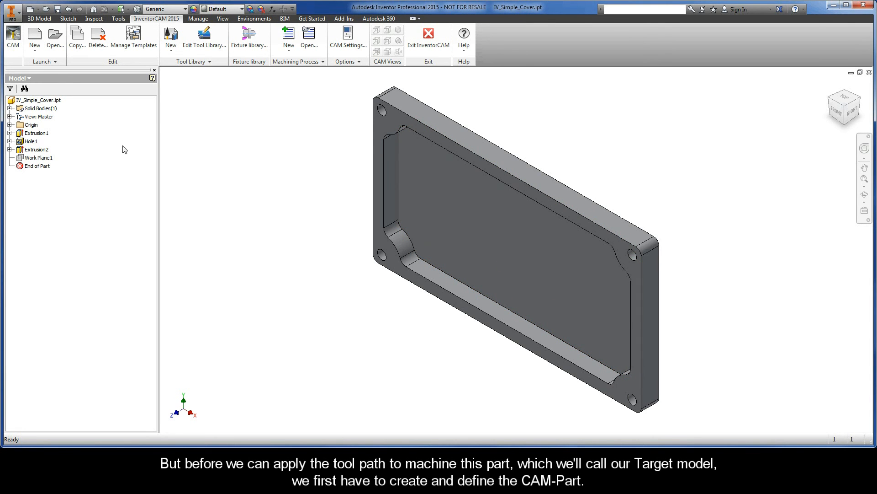
Create a new milling CAM-Part named IV_Simple_Cover in the model file directory, using metric units
left_click(37, 50)
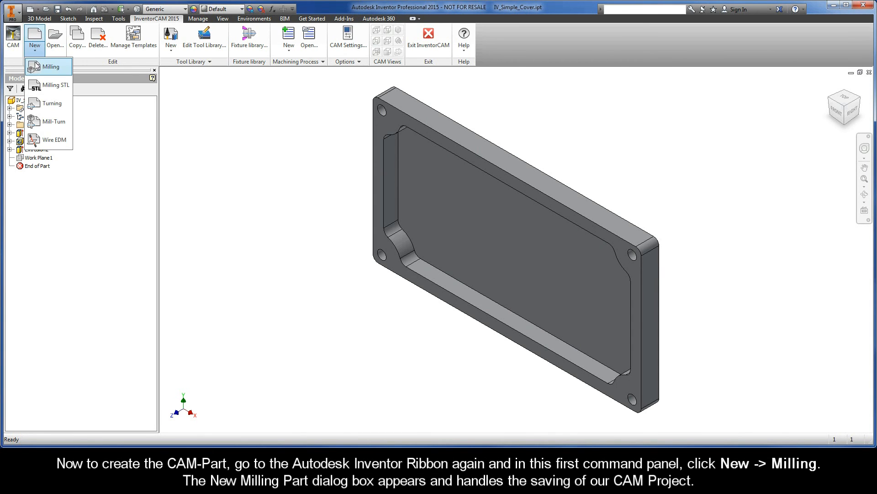
left_click(51, 67)
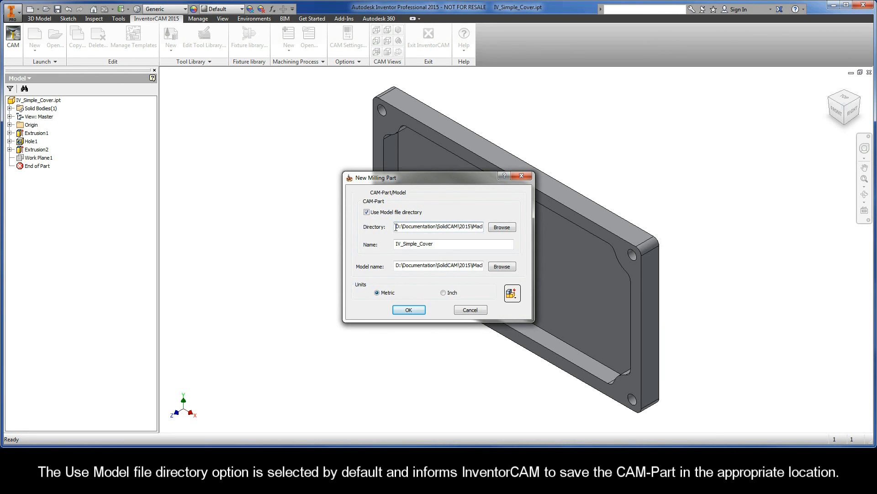
key("End")
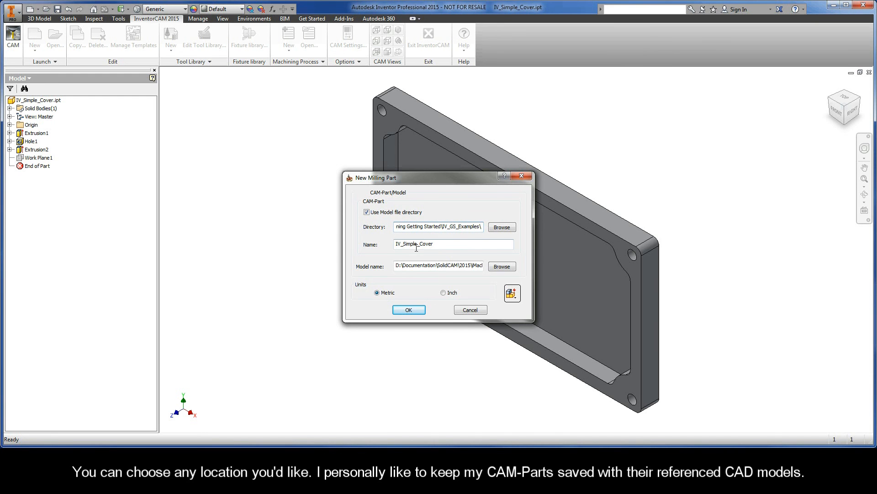
left_click_drag(436, 244, 384, 247)
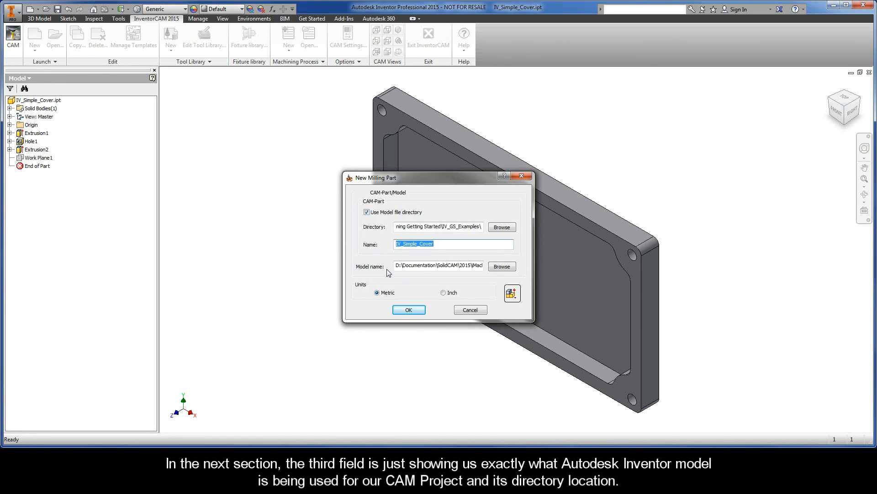
left_click(396, 265)
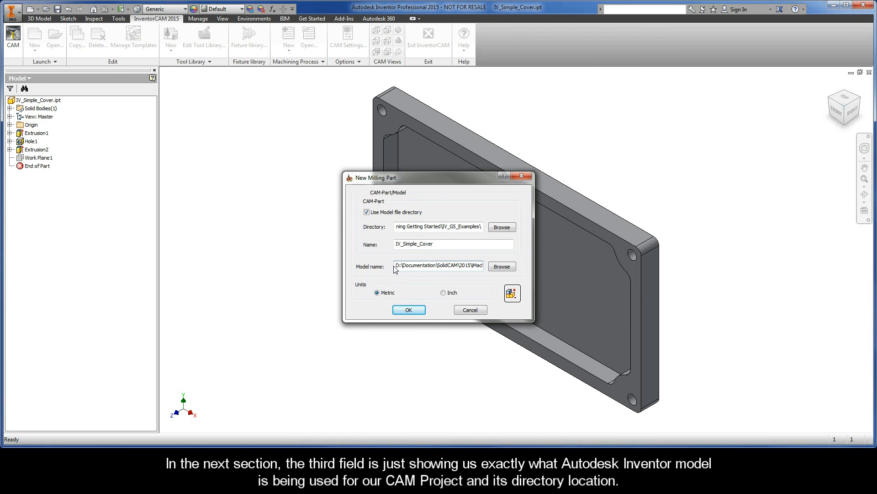
key("End")
left_click_drag(482, 265, 437, 265)
left_click(377, 293)
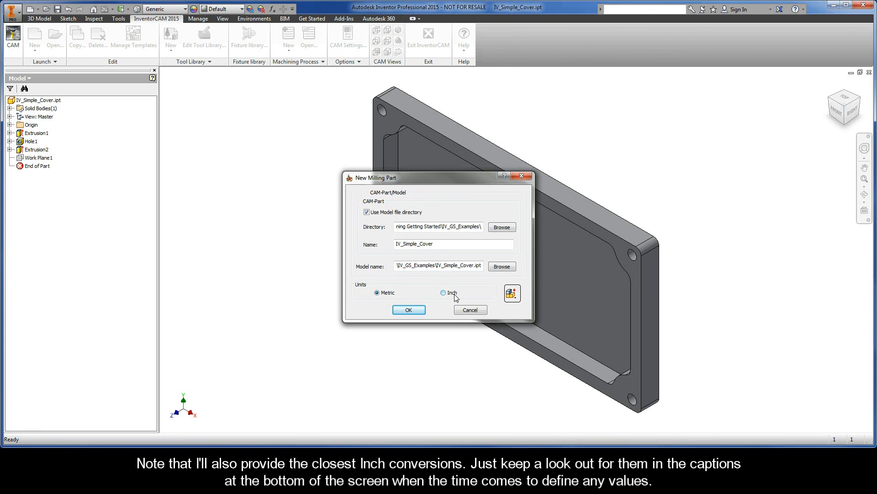
left_click(409, 311)
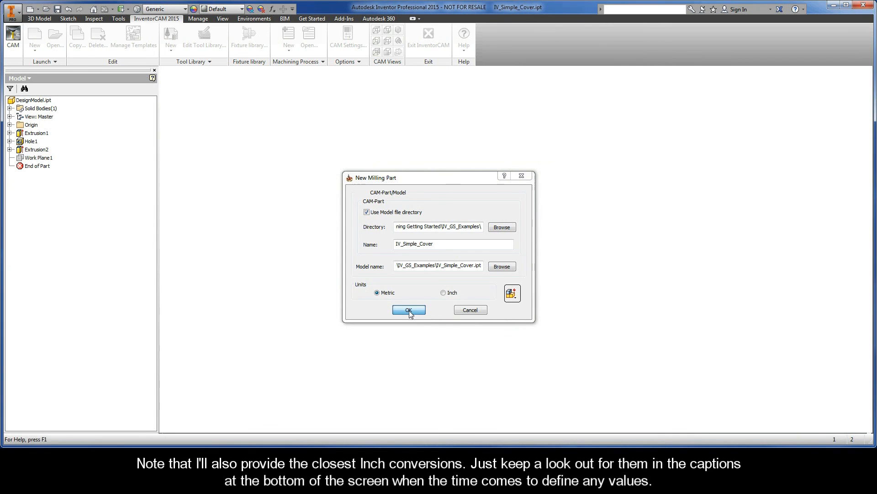